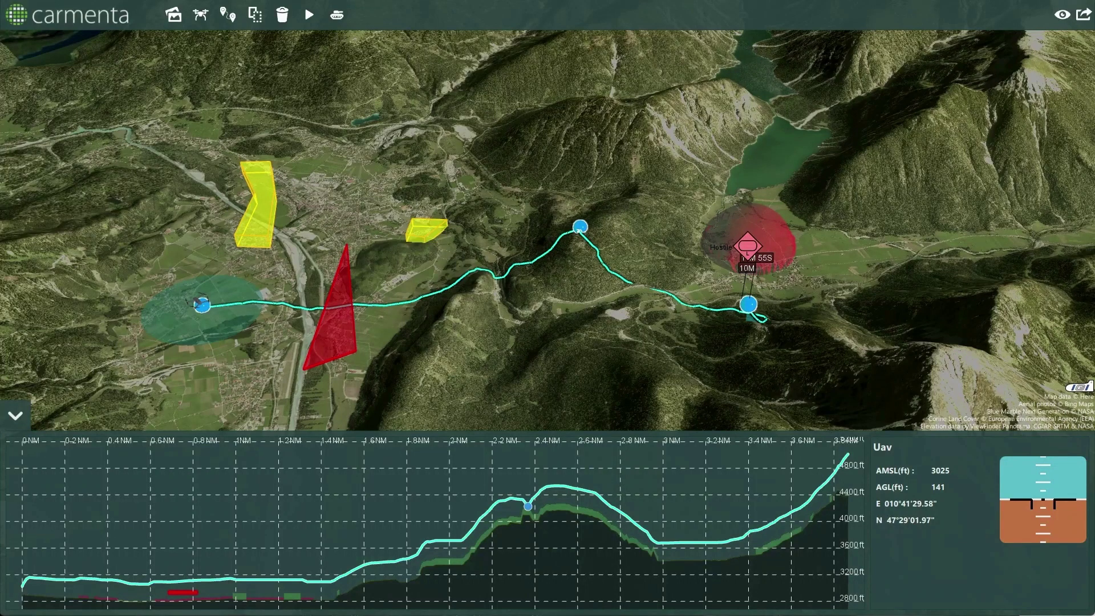
Adjust the slider value in the settings of the UAV route
{"action": "left_click_drag", "start_coordinate": [443, 315], "coordinate": [483, 317]}
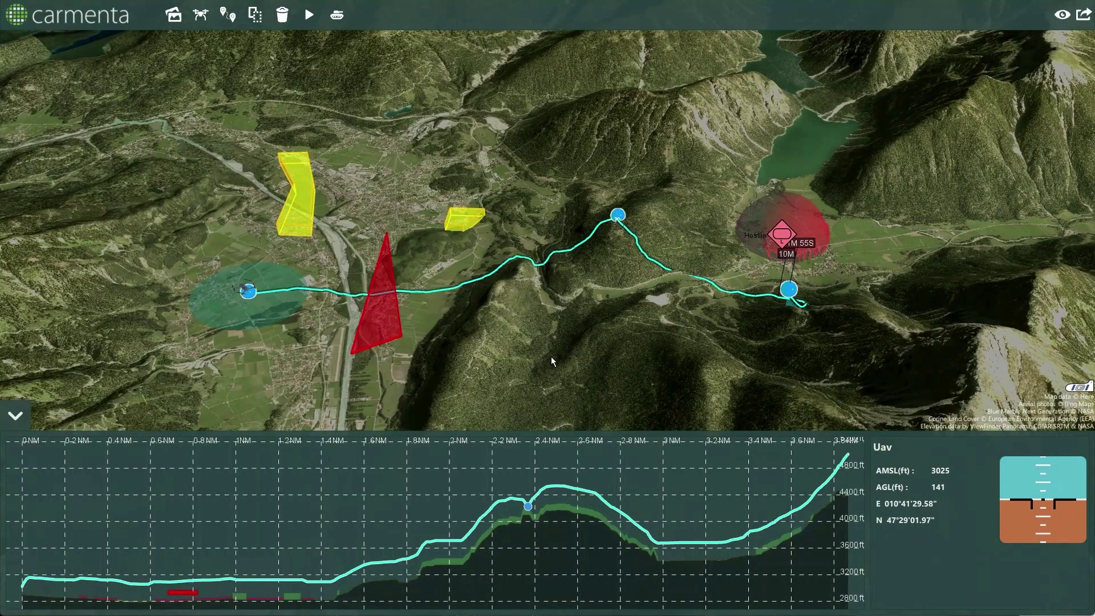
{"action": "left_click", "coordinate": [231, 22]}
{"action": "mouse_move", "coordinate": [181, 131]}
{"action": "left_mouse_down"}
{"action": "mouse_move", "coordinate": [253, 129]}
{"action": "mouse_move", "coordinate": [192, 130]}
{"action": "left_mouse_up"}
{"action": "left_click", "coordinate": [228, 16]}
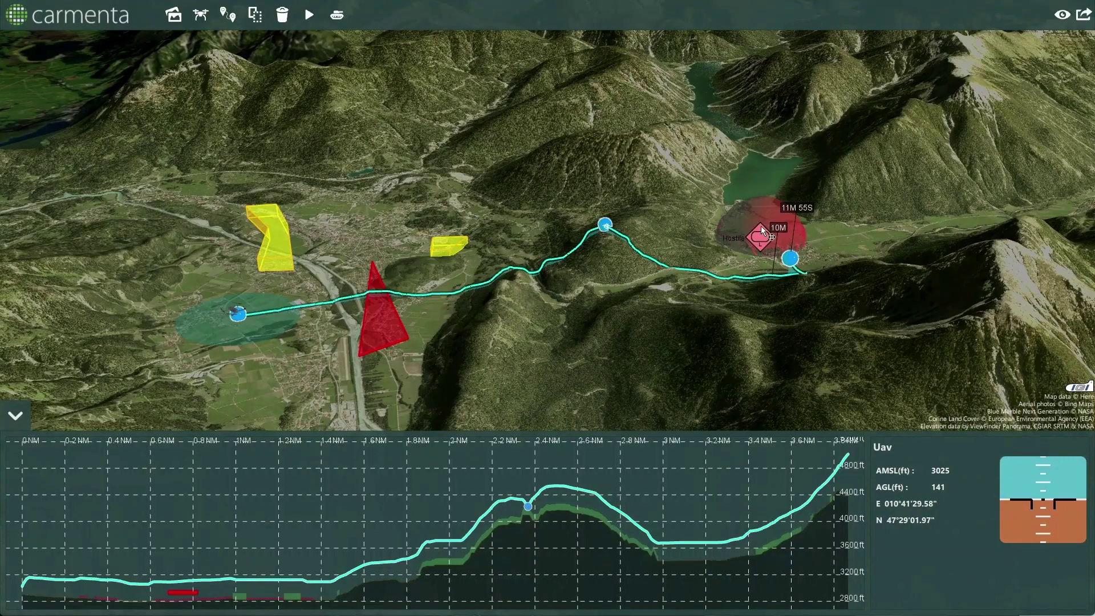
Select the red triangular zone crossing the UAV route and reshape it with its corner points to divert the route
{"action": "left_click_drag", "start_coordinate": [576, 355], "coordinate": [594, 337]}
{"action": "scroll", "coordinate": [468, 347], "scroll_direction": "up", "scroll_amount": 5}
{"action": "left_click_drag", "start_coordinate": [366, 326], "coordinate": [452, 260]}
{"action": "scroll", "coordinate": [416, 329], "scroll_direction": "up", "scroll_amount": 4}
{"action": "left_click", "coordinate": [425, 302]}
{"action": "left_click_drag", "start_coordinate": [364, 250], "coordinate": [372, 274]}
{"action": "left_click_drag", "start_coordinate": [586, 256], "coordinate": [562, 276]}
{"action": "left_click_drag", "start_coordinate": [366, 279], "coordinate": [395, 245]}
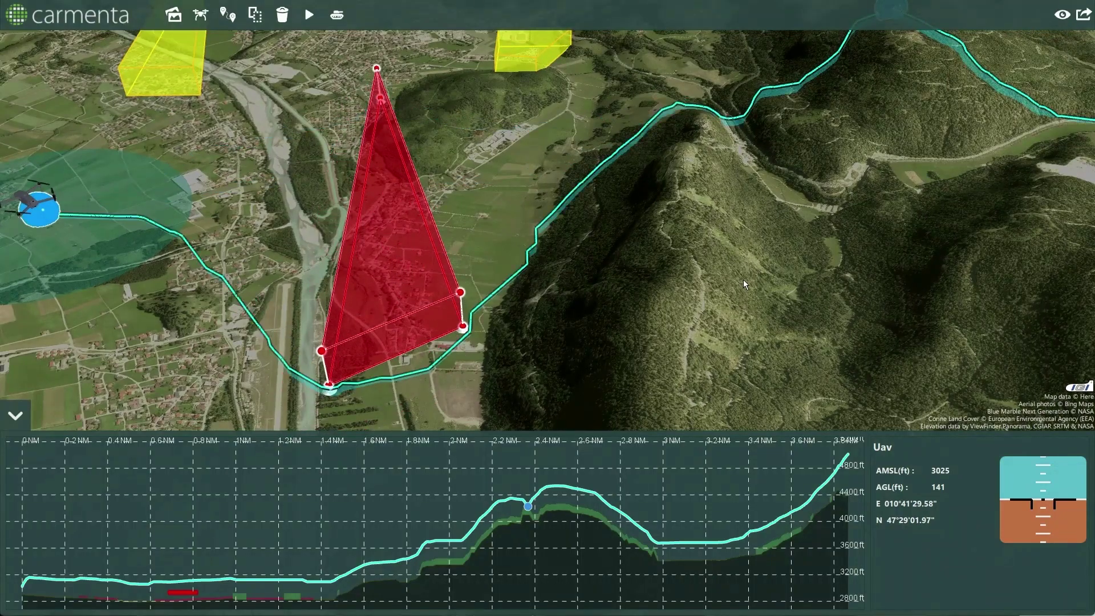
Move the hostile unit closer to the UAV route, and shift the two yellow zones in the valley
{"action": "scroll", "coordinate": [744, 279], "scroll_direction": "down", "scroll_amount": 4}
{"action": "left_click_drag", "start_coordinate": [830, 278], "coordinate": [788, 311]}
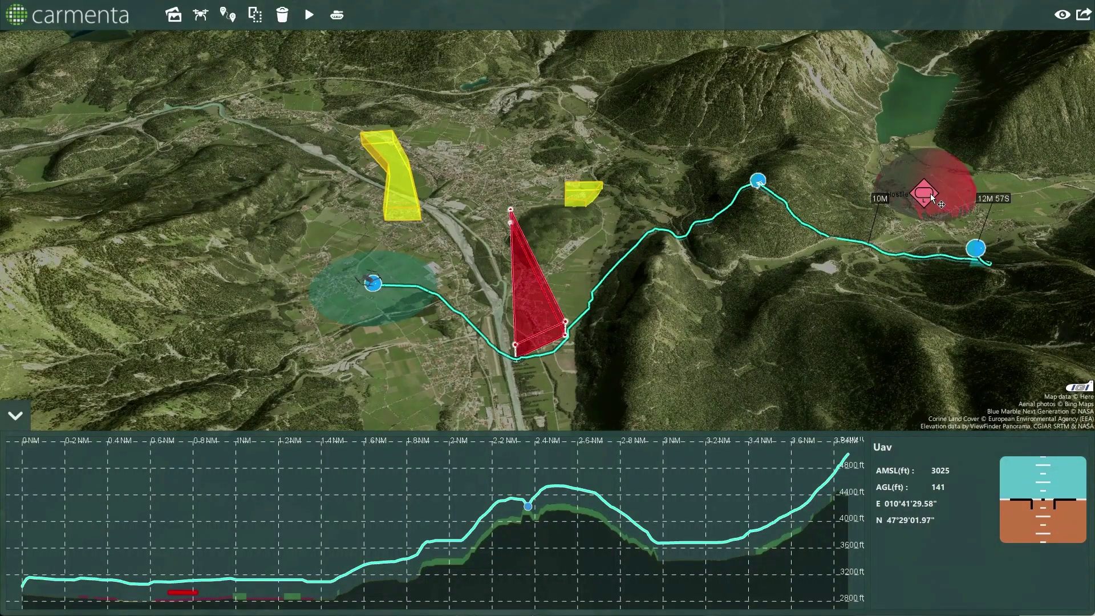
{"action": "mouse_move", "coordinate": [931, 195]}
{"action": "left_mouse_down"}
{"action": "mouse_move", "coordinate": [864, 229]}
{"action": "mouse_move", "coordinate": [903, 222]}
{"action": "mouse_move", "coordinate": [939, 190]}
{"action": "mouse_move", "coordinate": [864, 240]}
{"action": "mouse_move", "coordinate": [925, 214]}
{"action": "left_mouse_up"}
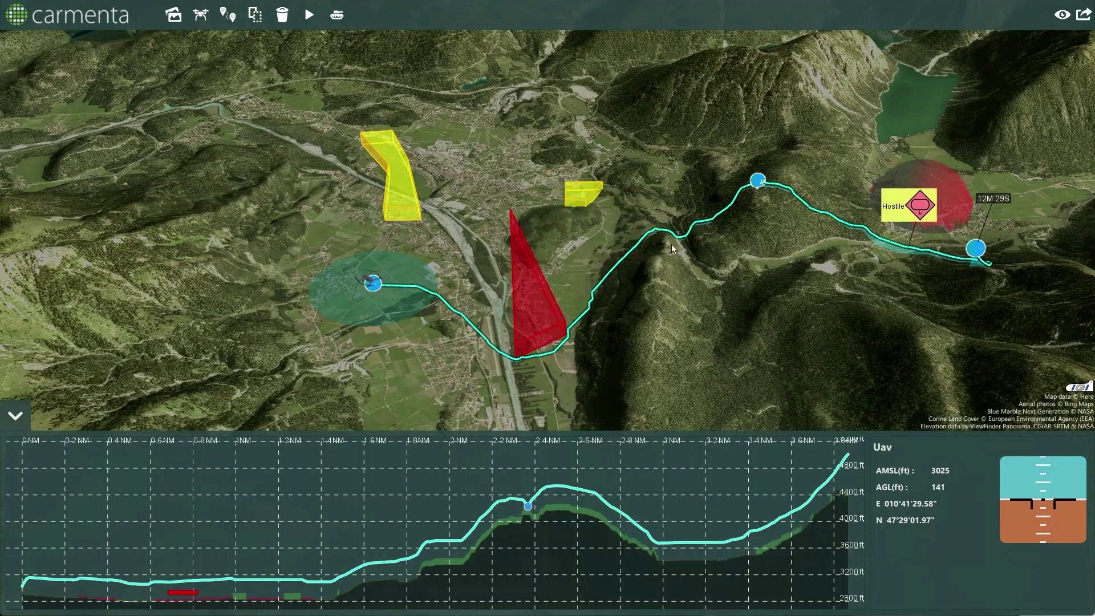
{"action": "left_click_drag", "start_coordinate": [588, 199], "coordinate": [620, 190]}
{"action": "left_click_drag", "start_coordinate": [408, 194], "coordinate": [422, 302]}
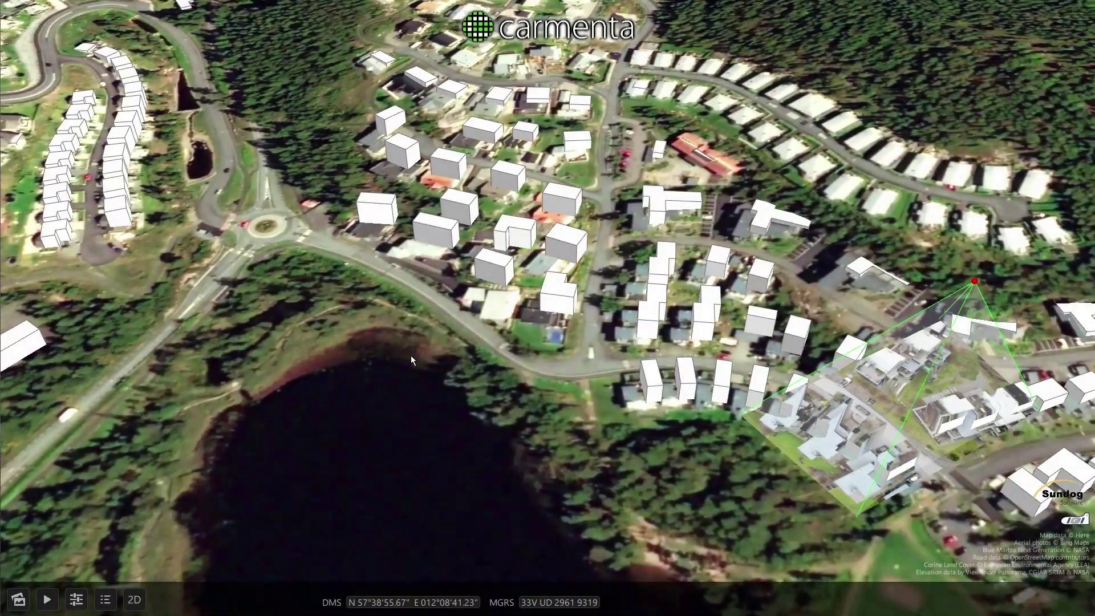
Examine the drone's camera footprint projected over the buildings, roundabout and lake from different angles and distances
{"action": "left_click_drag", "start_coordinate": [412, 356], "coordinate": [499, 356]}
{"action": "left_click_drag", "start_coordinate": [487, 278], "coordinate": [591, 344]}
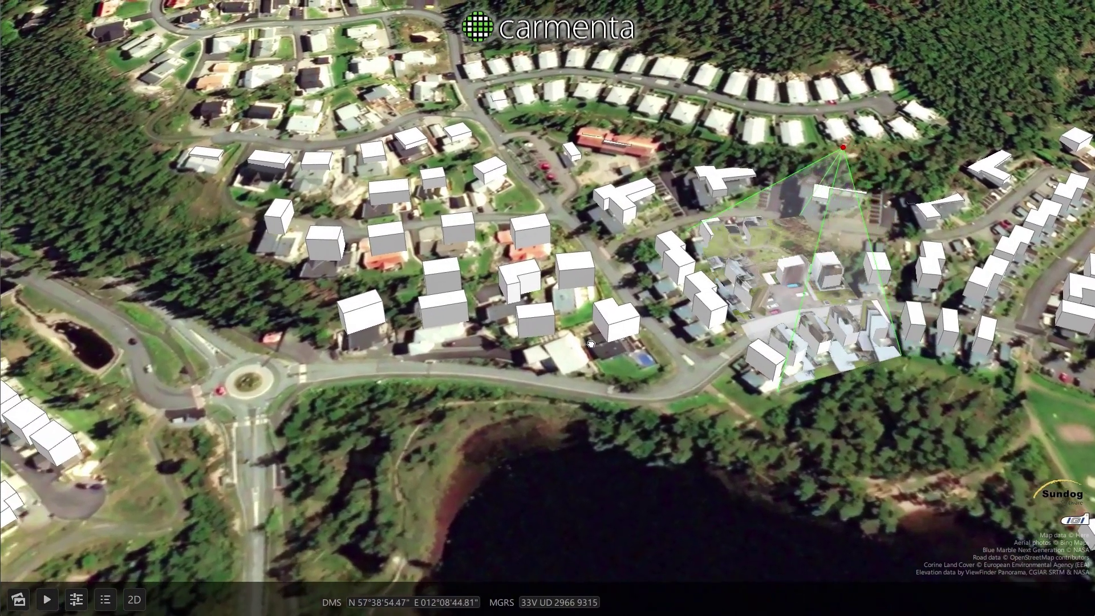
{"action": "scroll", "coordinate": [591, 340], "scroll_direction": "down", "scroll_amount": 3}
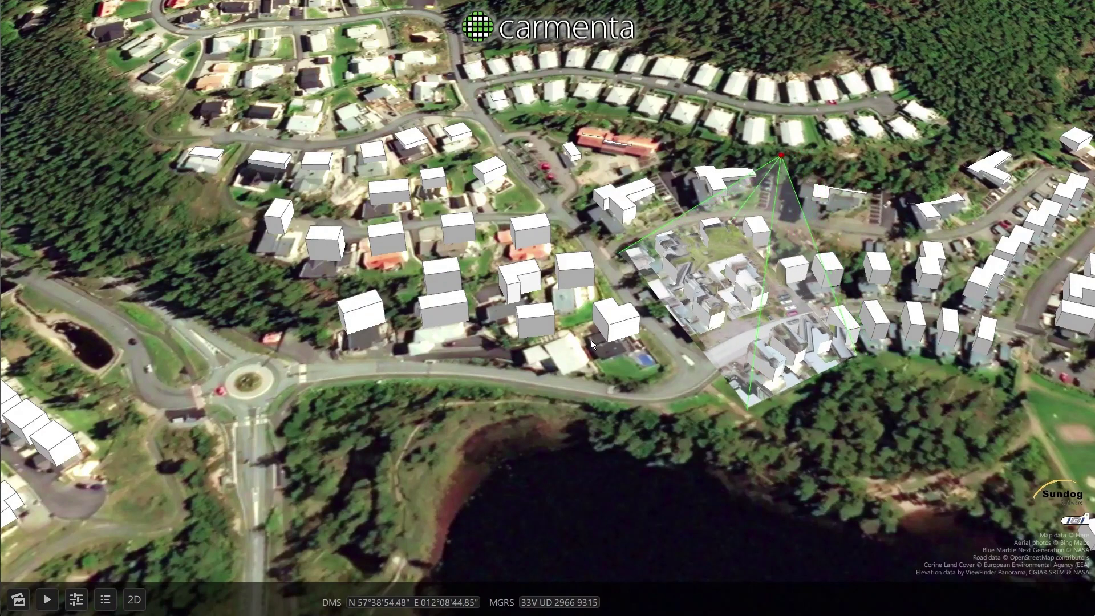
{"action": "scroll", "coordinate": [564, 353], "scroll_direction": "down", "scroll_amount": 4}
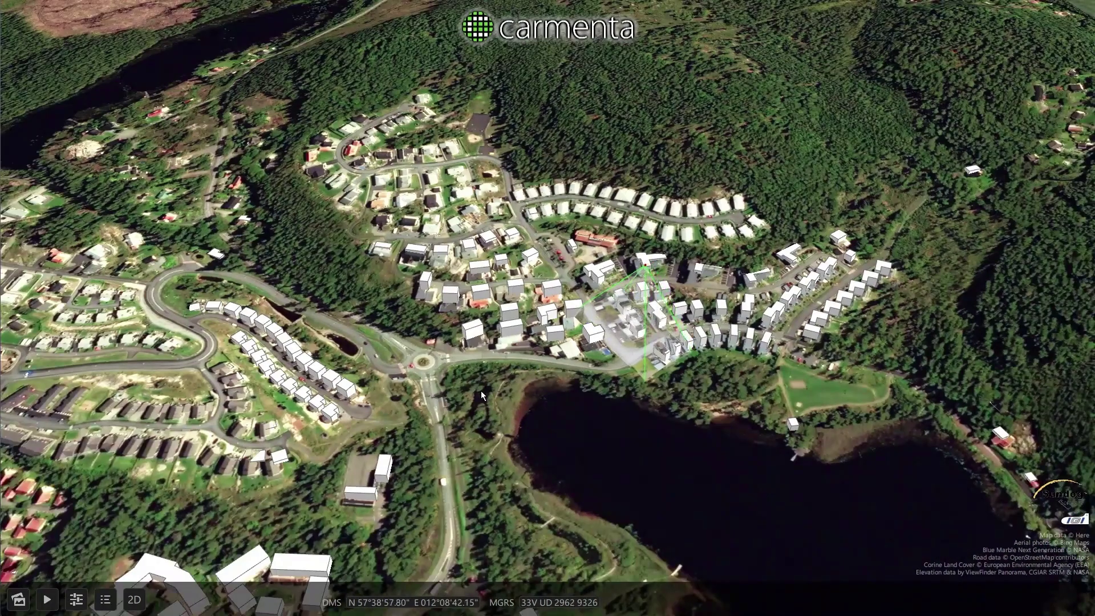
{"action": "scroll", "coordinate": [495, 387], "scroll_direction": "down", "scroll_amount": 4}
{"action": "scroll", "coordinate": [495, 387], "scroll_direction": "up", "scroll_amount": 3}
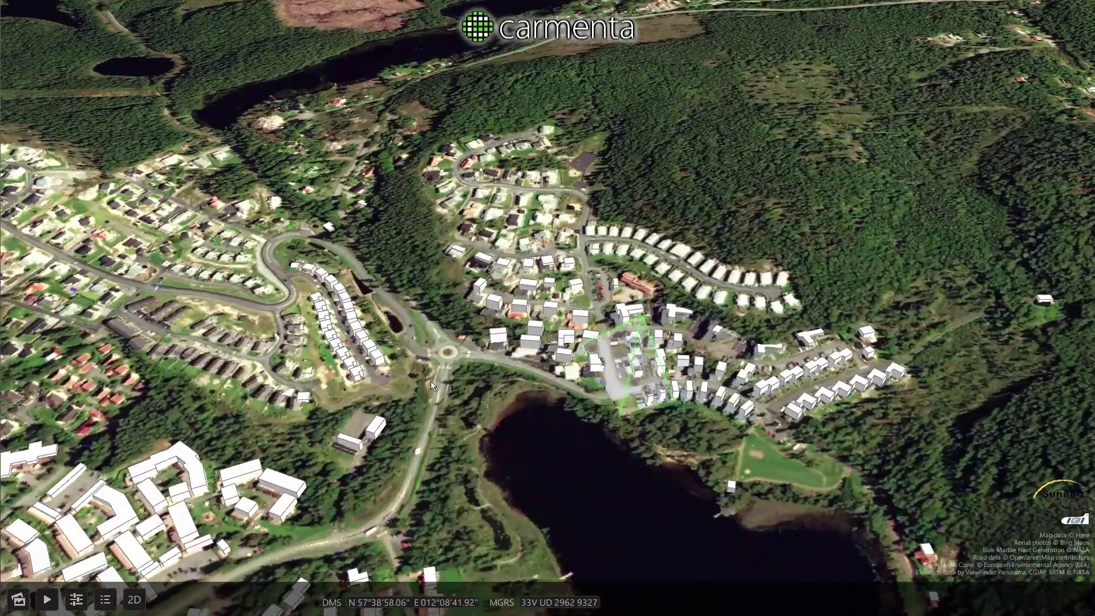
{"action": "scroll", "coordinate": [537, 423], "scroll_direction": "up", "scroll_amount": 4}
{"action": "left_click_drag", "start_coordinate": [590, 435], "coordinate": [572, 405]}
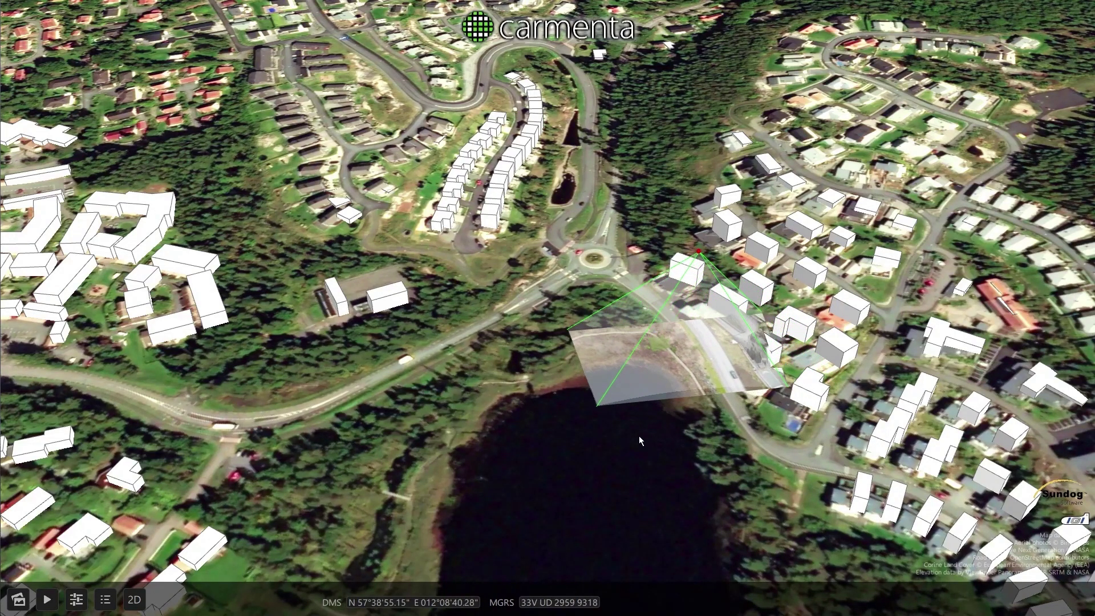
{"action": "left_click_drag", "start_coordinate": [544, 403], "coordinate": [570, 464]}
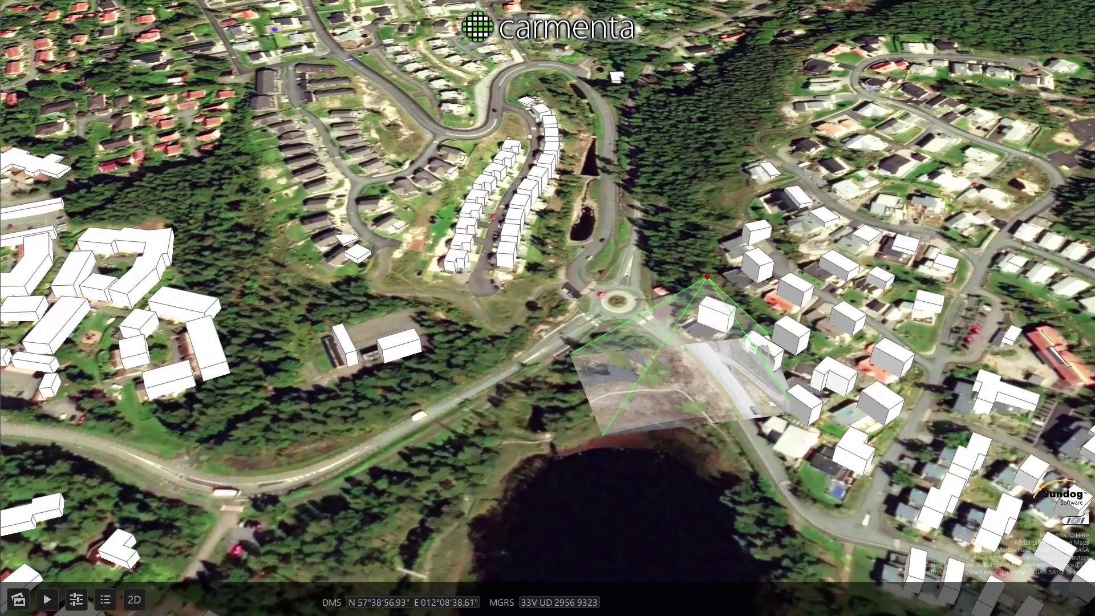
{"action": "scroll", "coordinate": [570, 463], "scroll_direction": "down", "scroll_amount": 5}
{"action": "scroll", "coordinate": [570, 463], "scroll_direction": "up", "scroll_amount": 3}
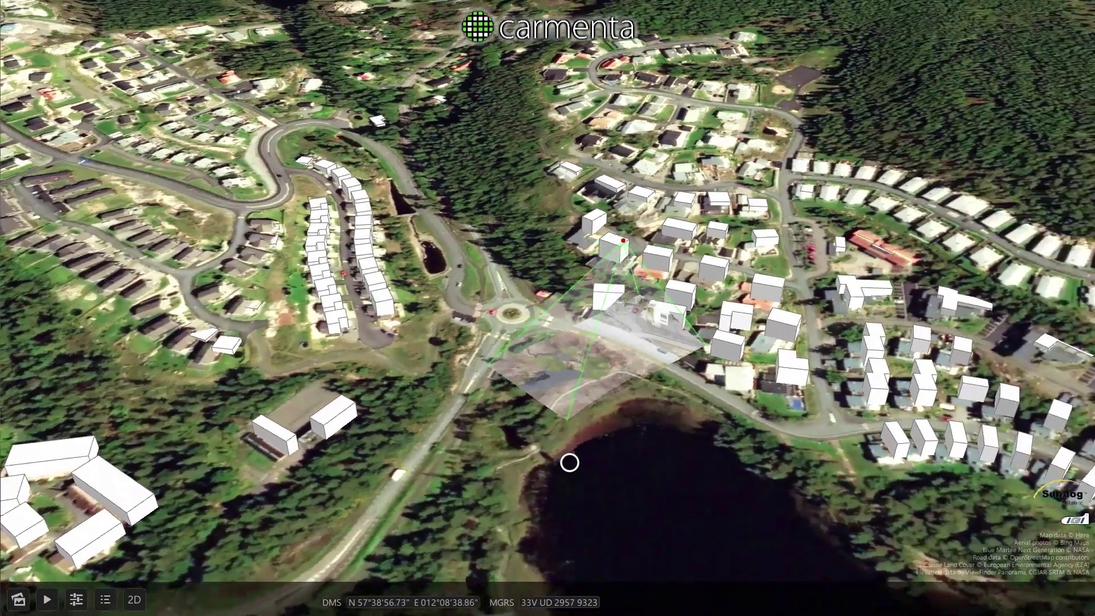
{"action": "scroll", "coordinate": [570, 464], "scroll_direction": "up", "scroll_amount": 2}
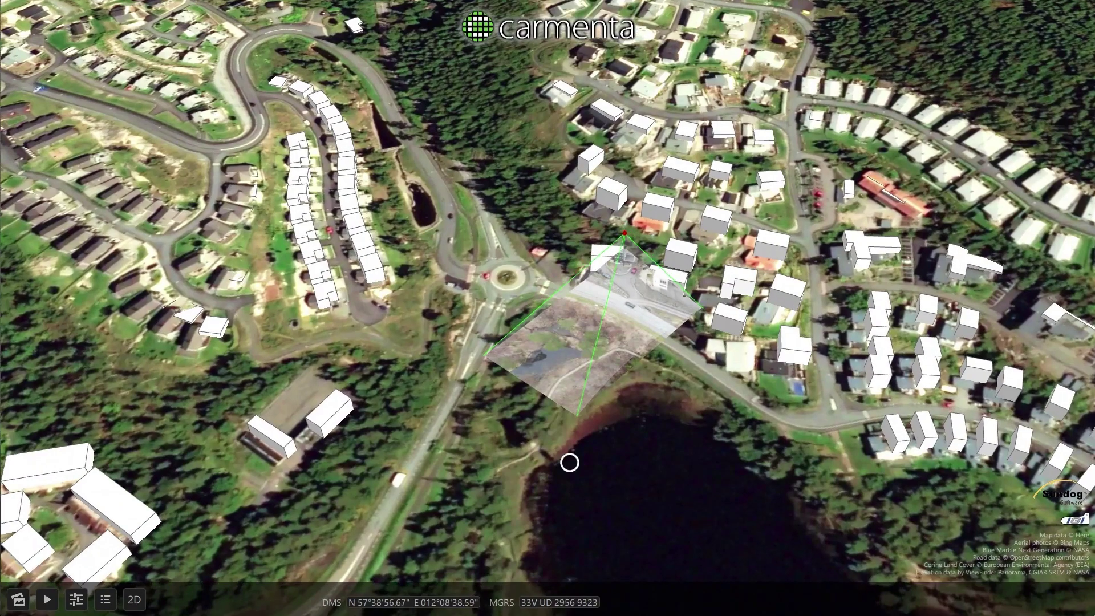
{"action": "left_click_drag", "start_coordinate": [641, 454], "coordinate": [641, 489]}
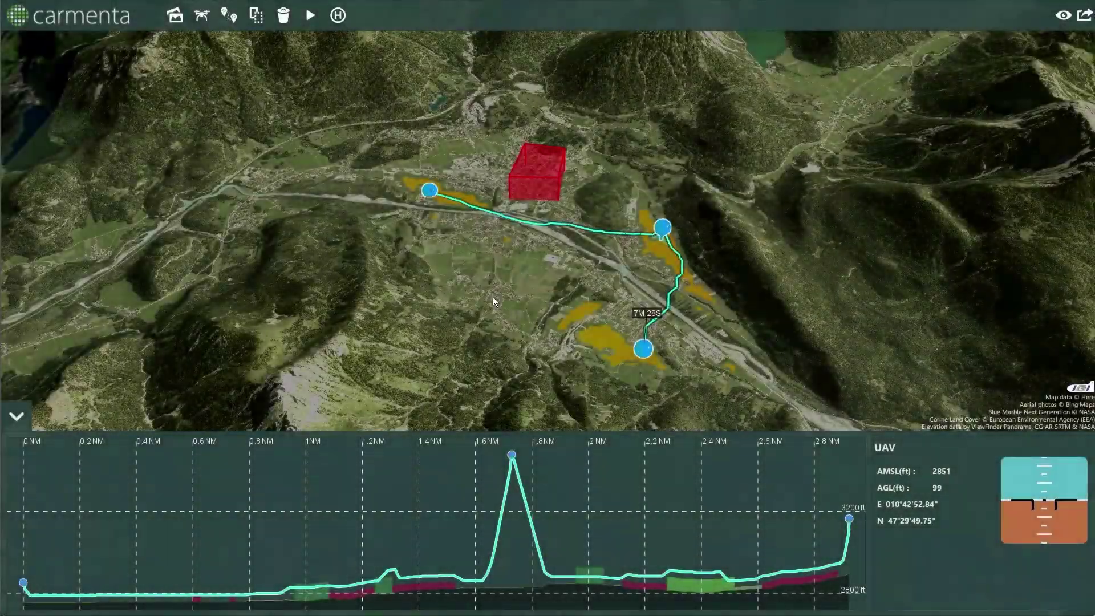
Move the middle waypoint of the UAV route towards the valley floor and shift the route's final waypoint
{"action": "left_click_drag", "start_coordinate": [493, 295], "coordinate": [505, 305]}
{"action": "left_click_drag", "start_coordinate": [550, 266], "coordinate": [551, 267]}
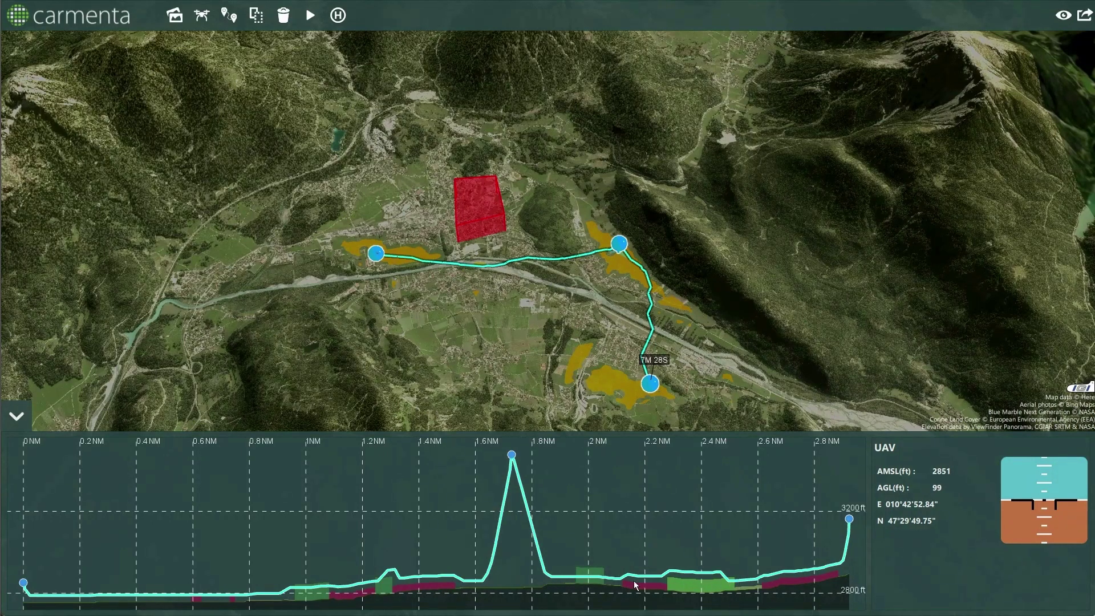
{"action": "left_click_drag", "start_coordinate": [476, 315], "coordinate": [539, 305]}
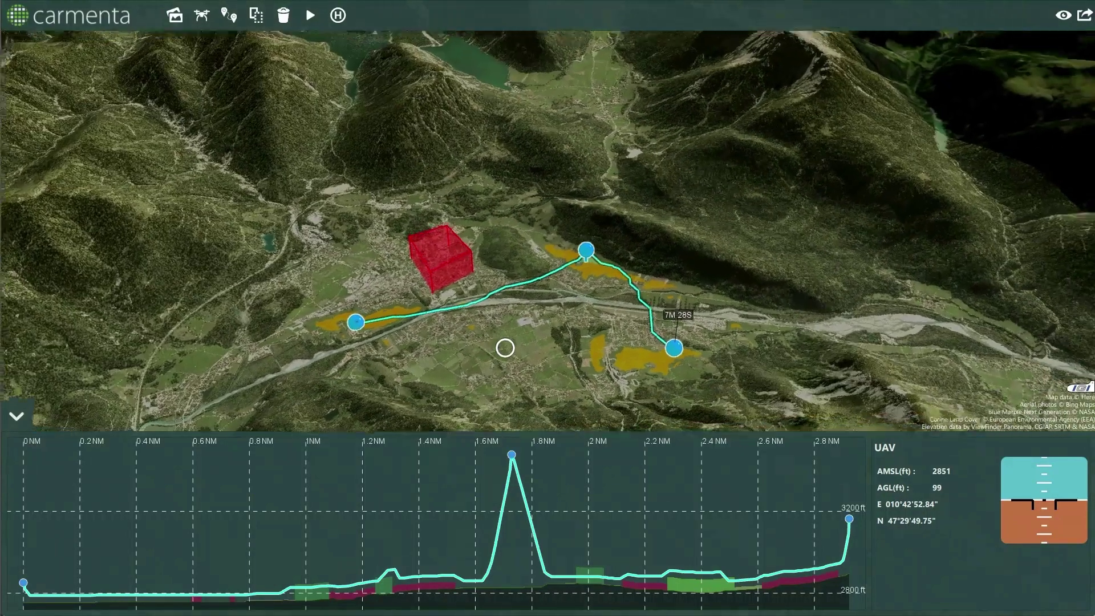
{"action": "left_click_drag", "start_coordinate": [505, 348], "coordinate": [515, 333]}
{"action": "left_click_drag", "start_coordinate": [597, 251], "coordinate": [531, 346]}
{"action": "left_click_drag", "start_coordinate": [672, 358], "coordinate": [728, 321]}
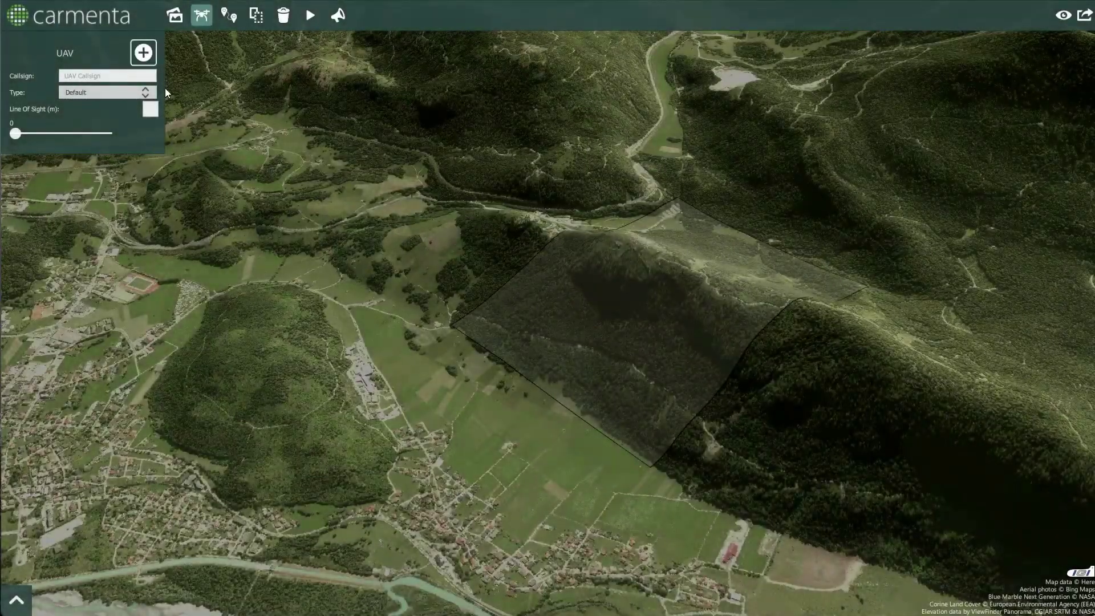
Place a UAV of the Default type at the buildings beside the isolated forested hill
{"action": "left_click", "coordinate": [431, 485]}
{"action": "left_click", "coordinate": [387, 400]}
{"action": "left_click", "coordinate": [201, 15]}
Draw a four-sided search area over the forested ridge with the Expanding Square pattern for 1 UAV
{"action": "left_click", "coordinate": [338, 15]}
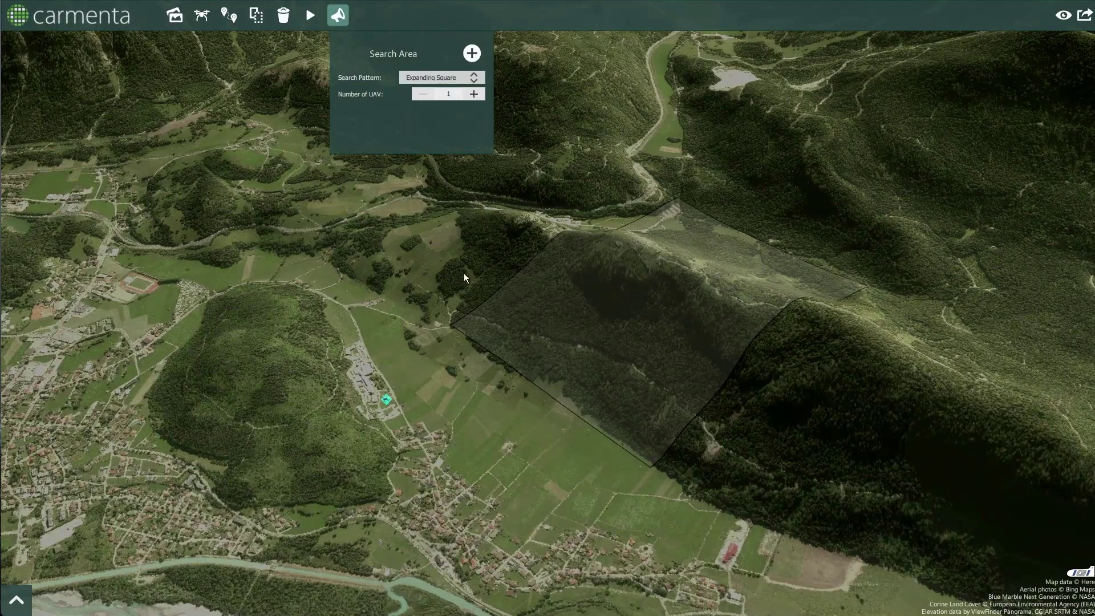
{"action": "left_click", "coordinate": [471, 53]}
{"action": "left_click", "coordinate": [450, 326]}
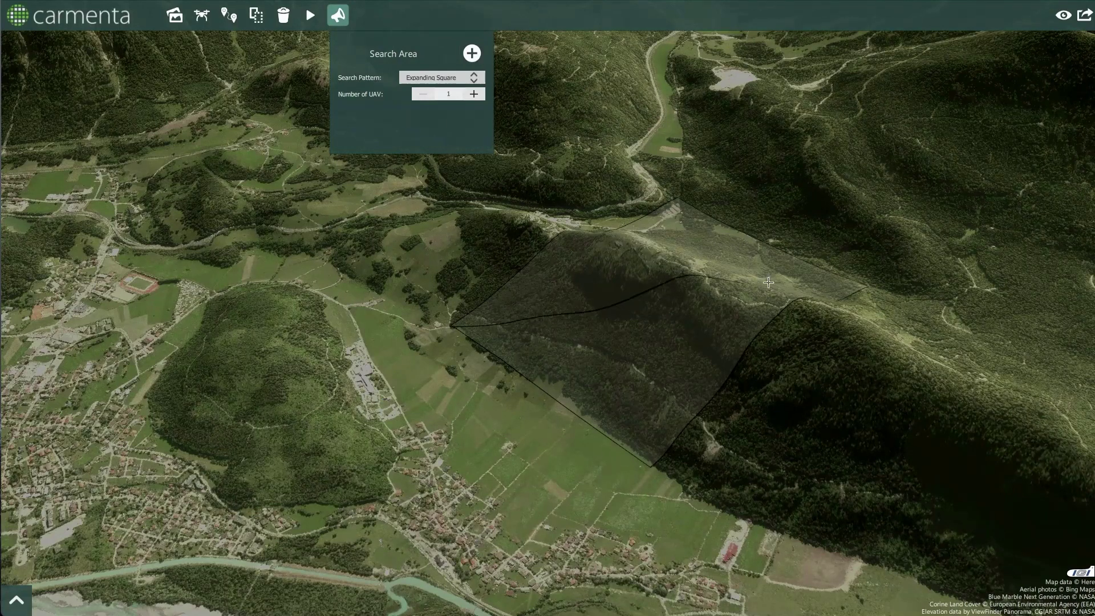
{"action": "left_click", "coordinate": [678, 198]}
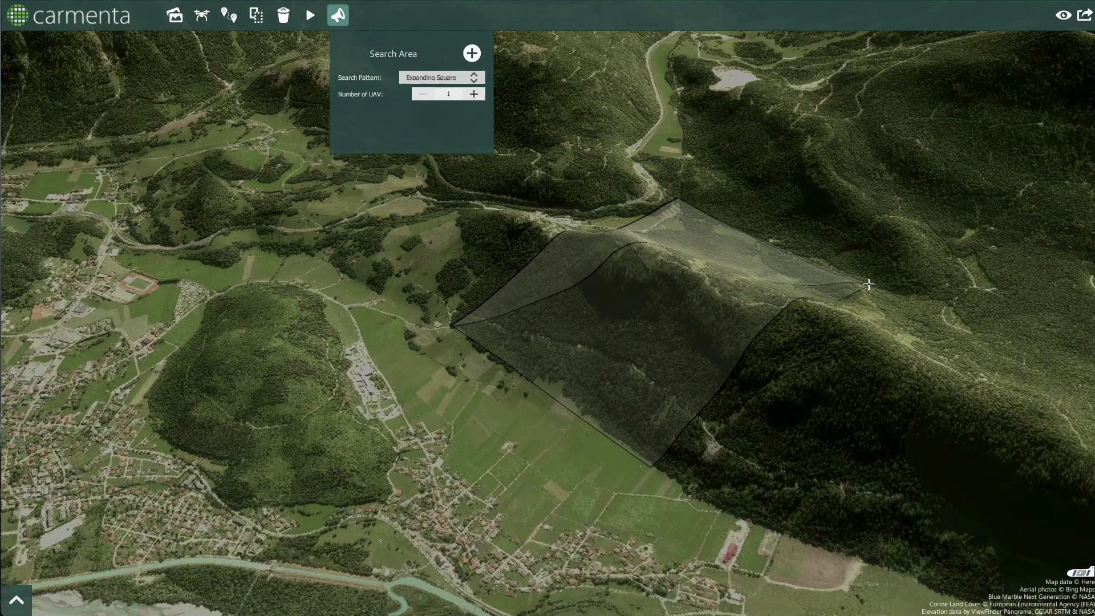
{"action": "double_click", "coordinate": [652, 462]}
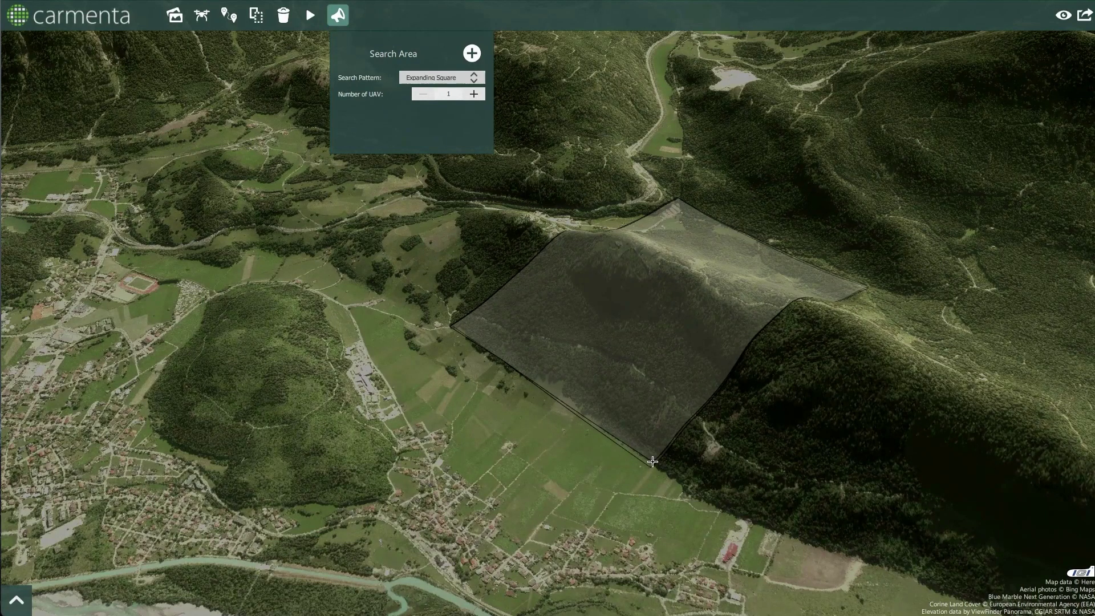
{"action": "left_click", "coordinate": [472, 54]}
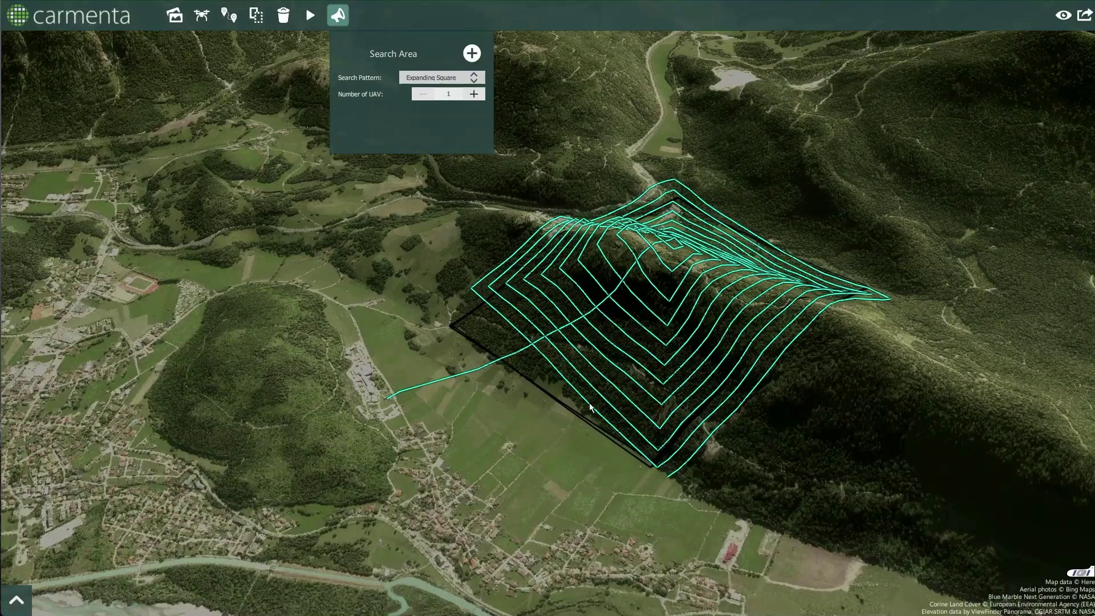
{"action": "left_click_drag", "start_coordinate": [565, 422], "coordinate": [494, 485]}
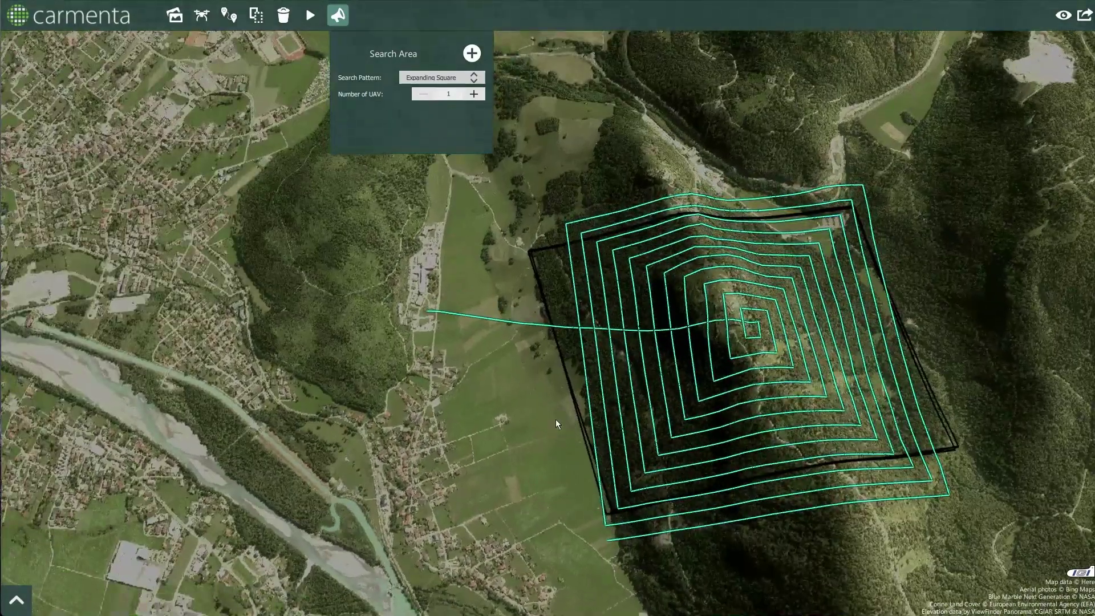